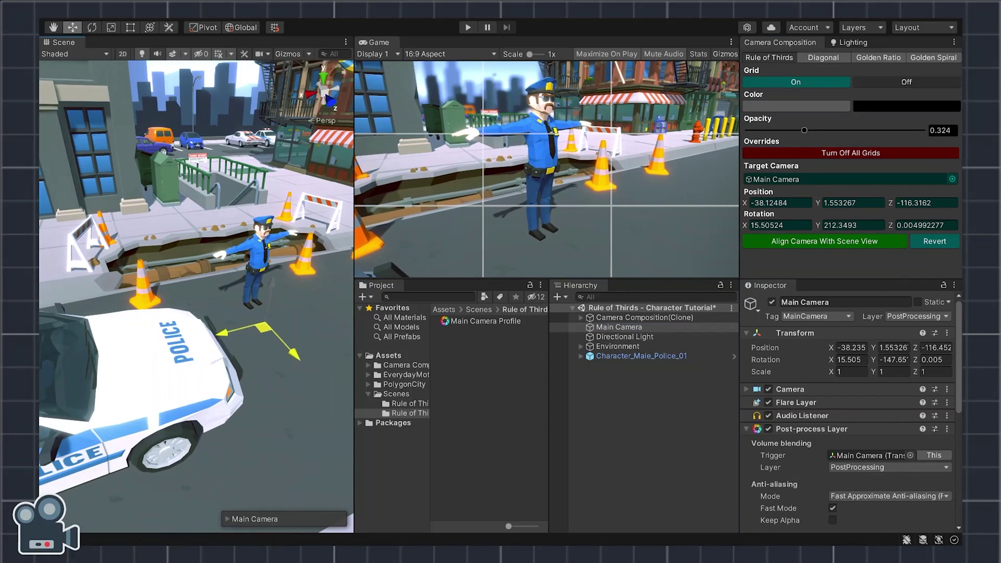
# - Select the Main Camera and nudge it up and sideways with the move gizmo
pyautogui.hotkey('alt', 'shift', 'a')
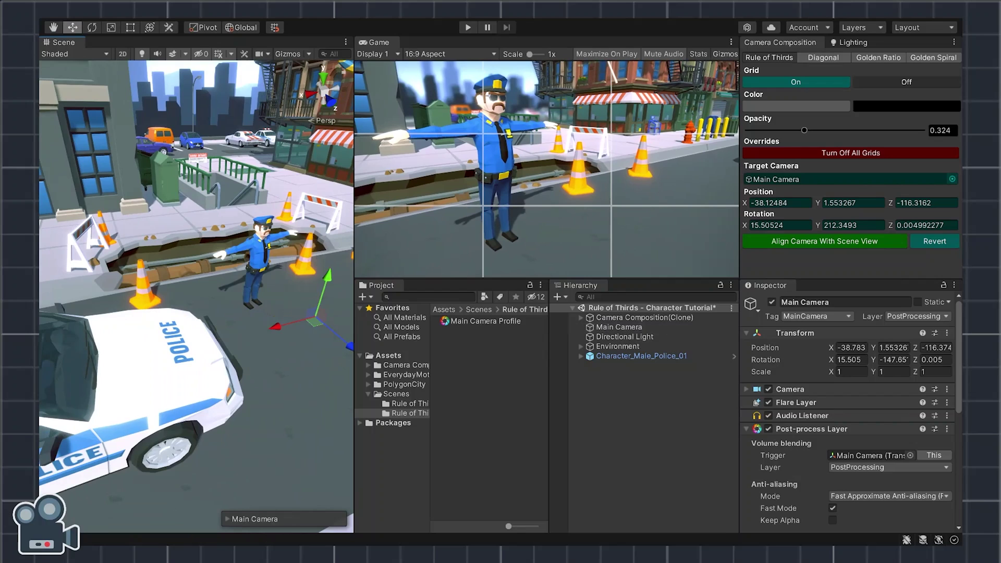
pyautogui.click(619, 327)
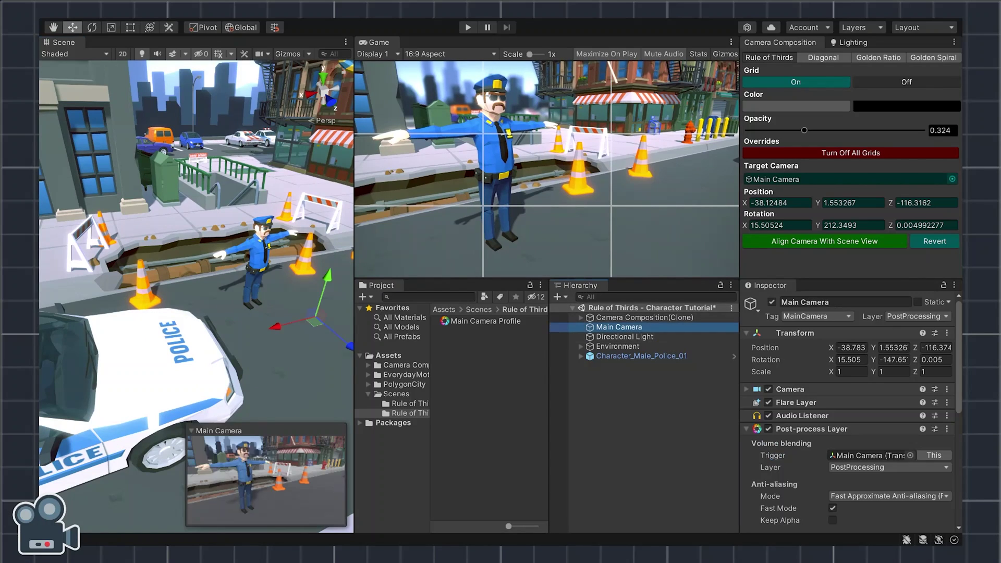
pyautogui.moveTo(326, 284); pyautogui.dragTo(331, 258)
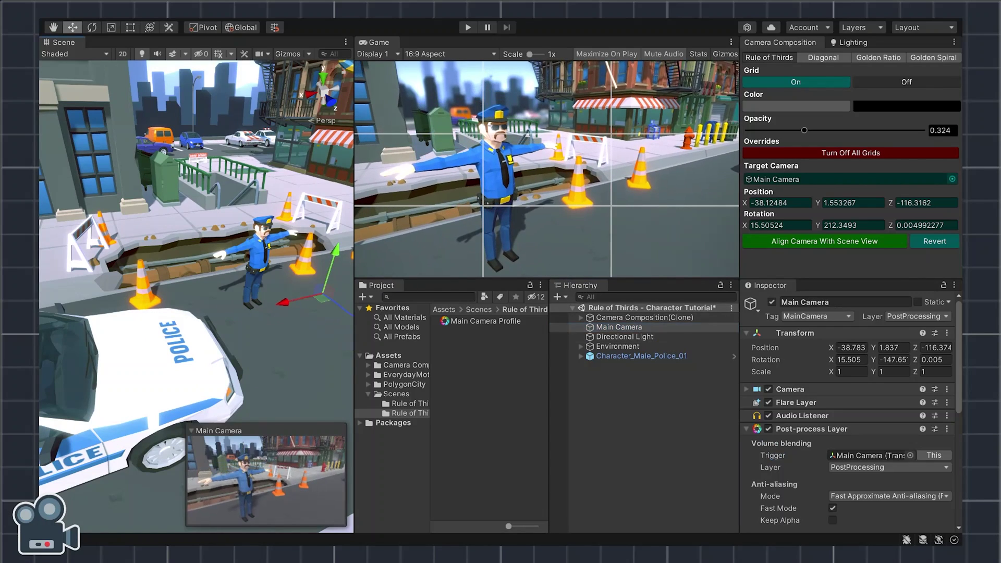
pyautogui.moveTo(322, 298); pyautogui.dragTo(337, 295)
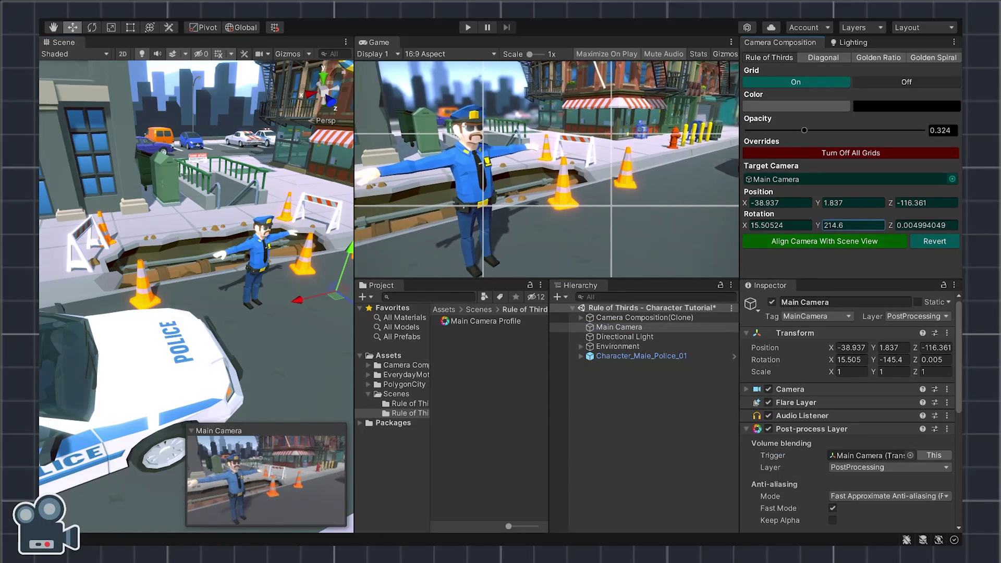
# - Set the camera's Rotation X to 359.5 and Position Y to 1
pyautogui.click(780, 225)
pyautogui.write('359.5')
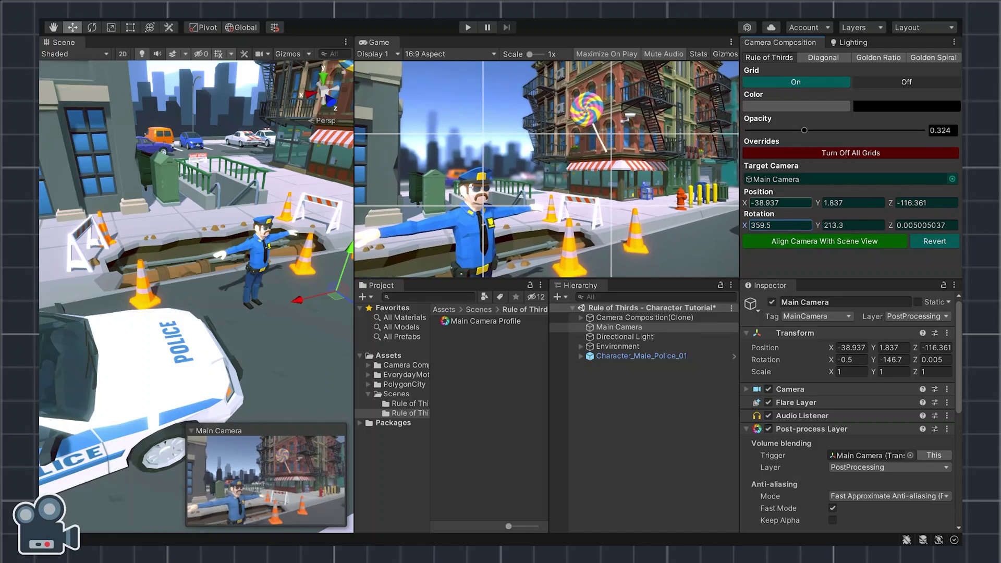
pyautogui.click(854, 203)
pyautogui.write('1')
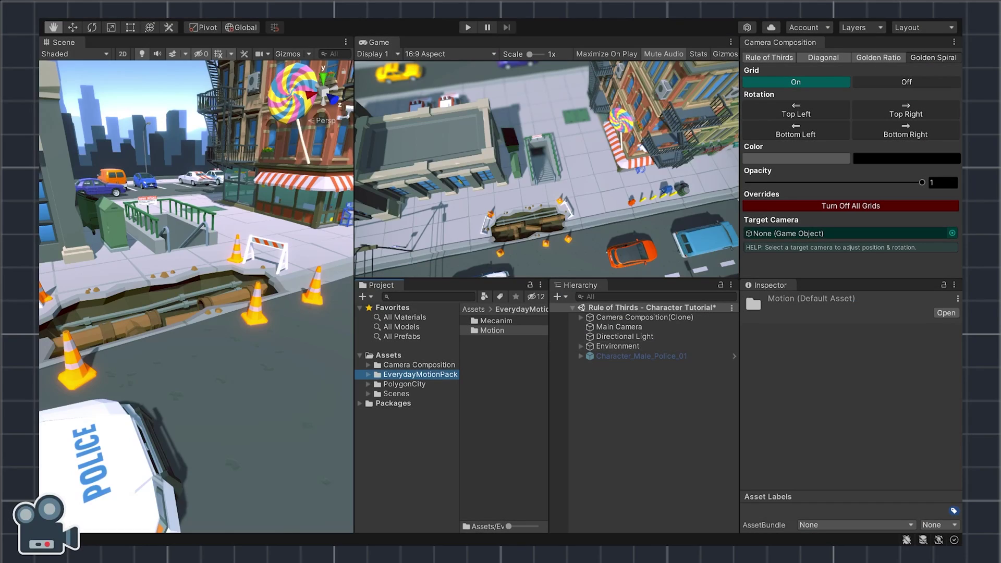
# - Browse the PolygonCity and EverydayMotionPack folders, then set Camera Composition to Rule of Thirds with Grid On
pyautogui.click(404, 384)
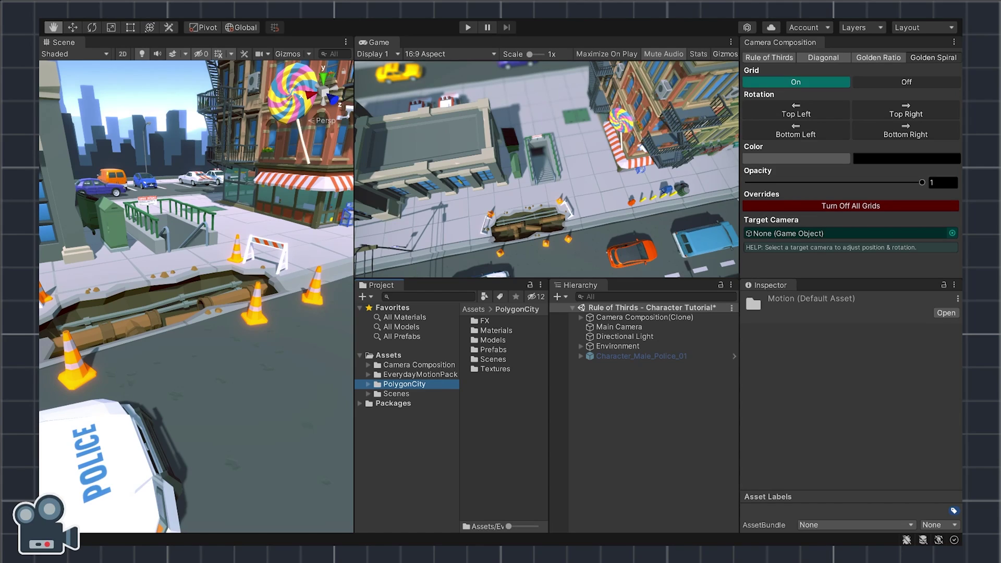
pyautogui.click(420, 374)
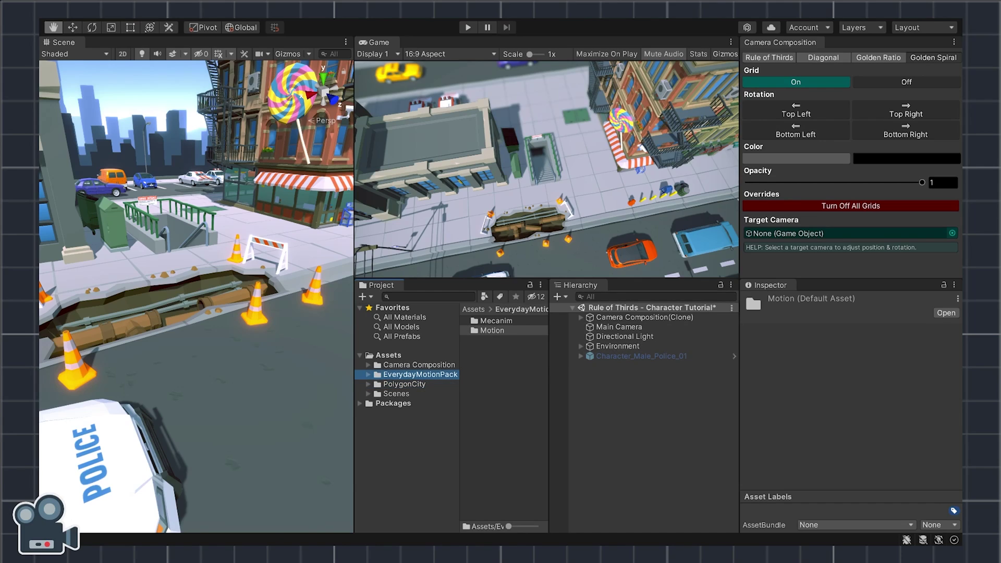
pyautogui.doubleClick(492, 330)
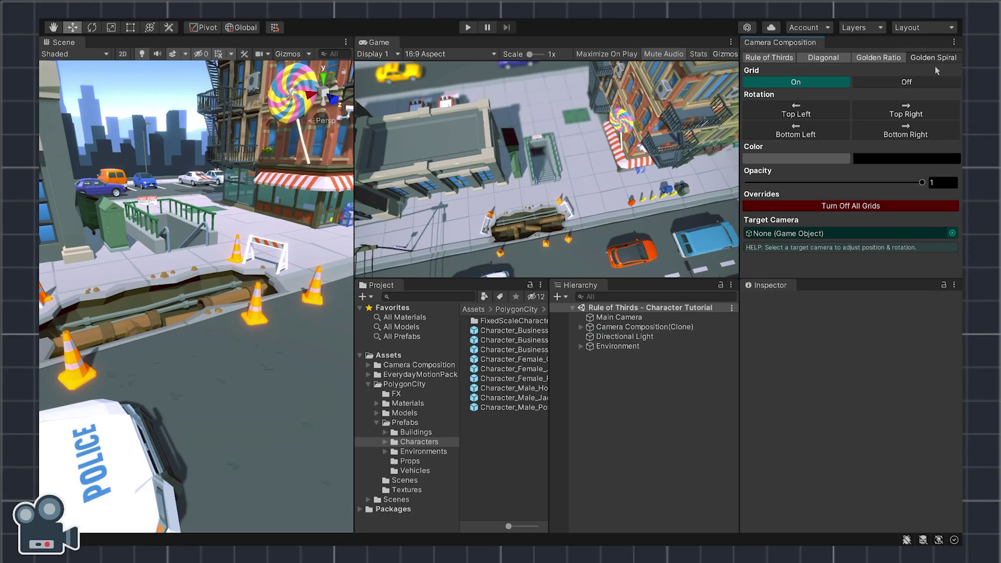
pyautogui.click(781, 59)
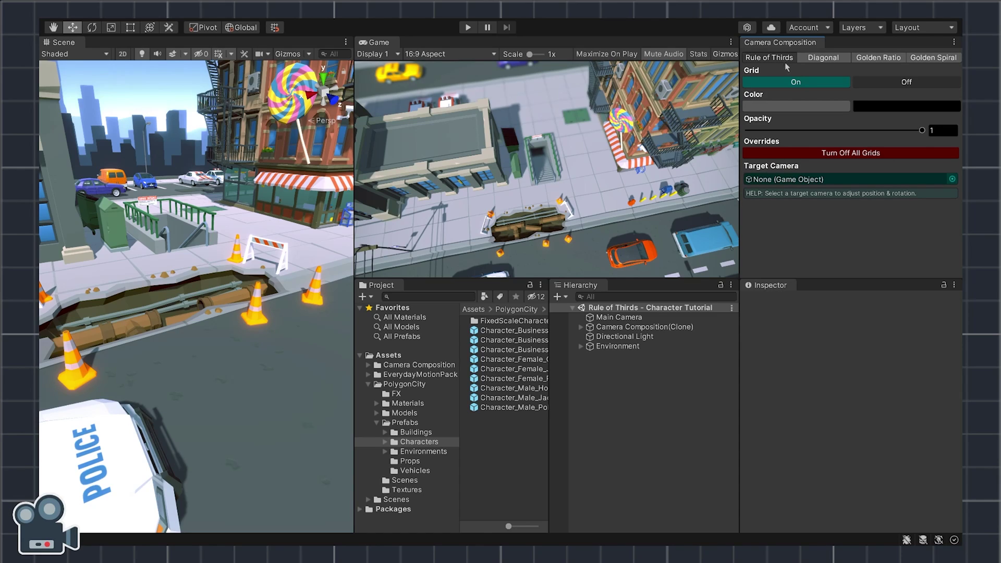
pyautogui.click(836, 84)
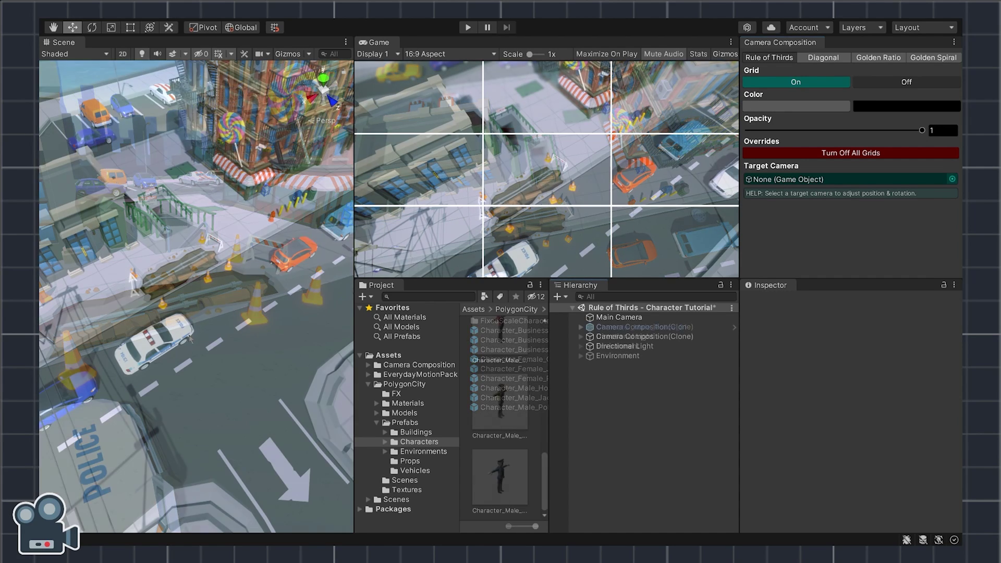
# - Enable the police character in the street and move him left beside the cones
pyautogui.moveTo(180, 305); pyautogui.dragTo(207, 237, button='right')
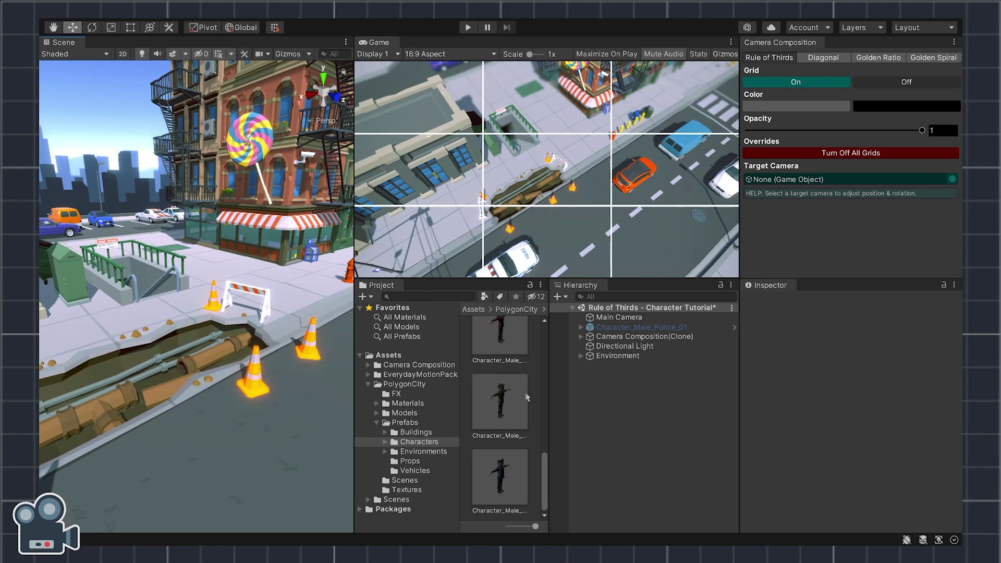
pyautogui.click(610, 328)
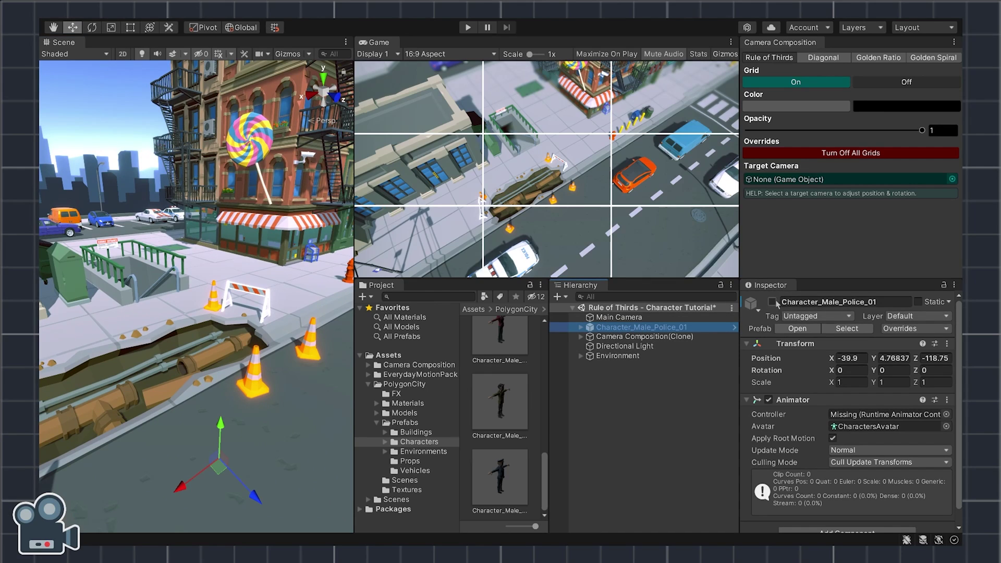
pyautogui.click(772, 303)
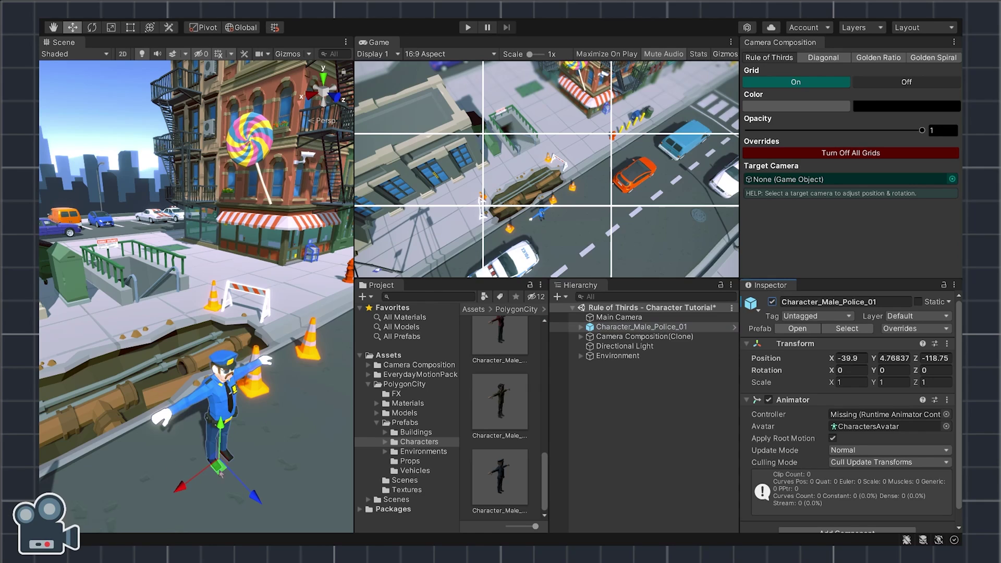
pyautogui.moveTo(221, 474); pyautogui.dragTo(161, 473)
# - Undo and redo the policeman's move so he stands left beside the cones
pyautogui.click(641, 318)
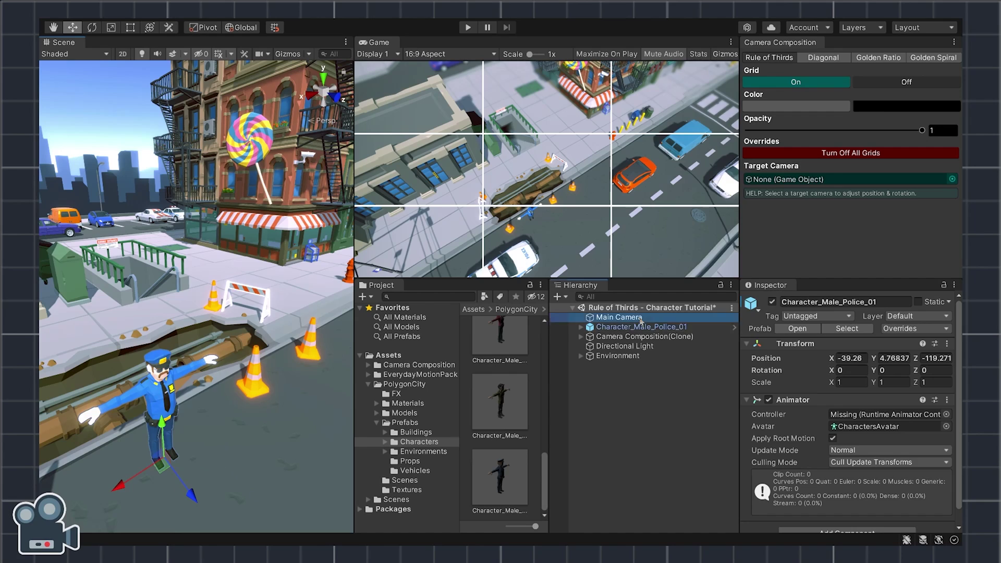
pyautogui.hotkey('ctrl', 'z')
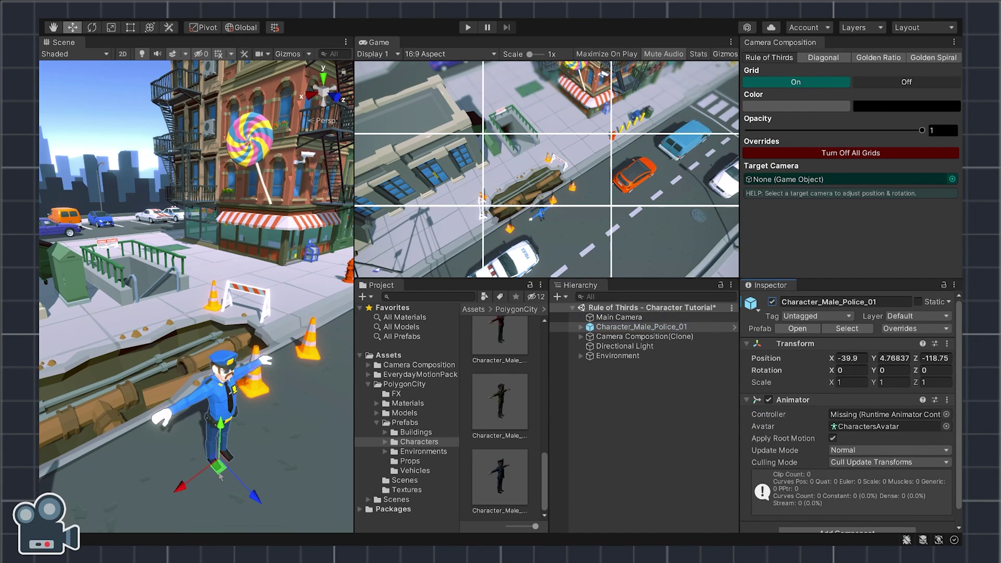
pyautogui.moveTo(220, 476); pyautogui.dragTo(166, 470)
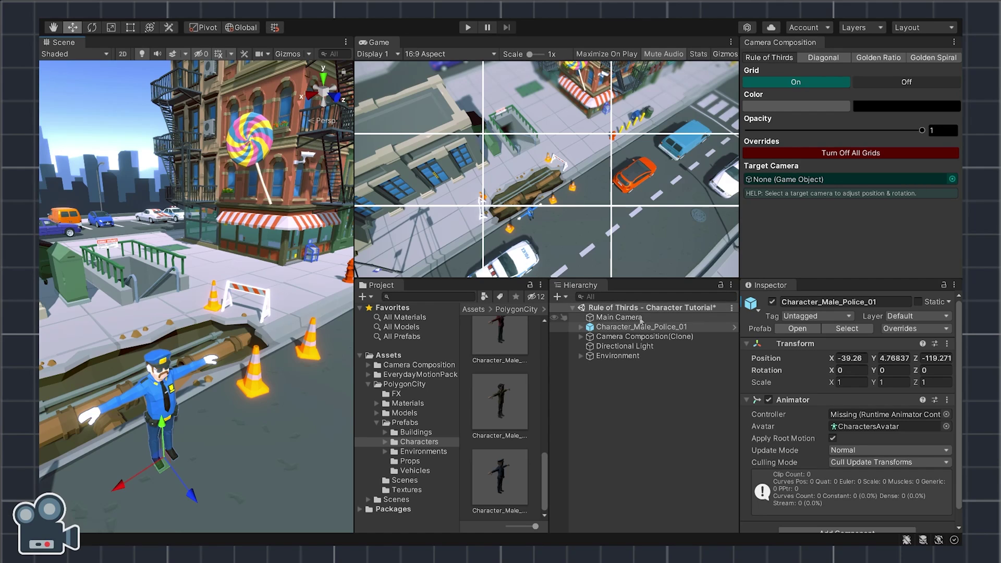
# - Assign Main Camera as Target Camera, align it to the Scene view, and frame the policeman closer
pyautogui.moveTo(640, 320); pyautogui.dragTo(796, 186)
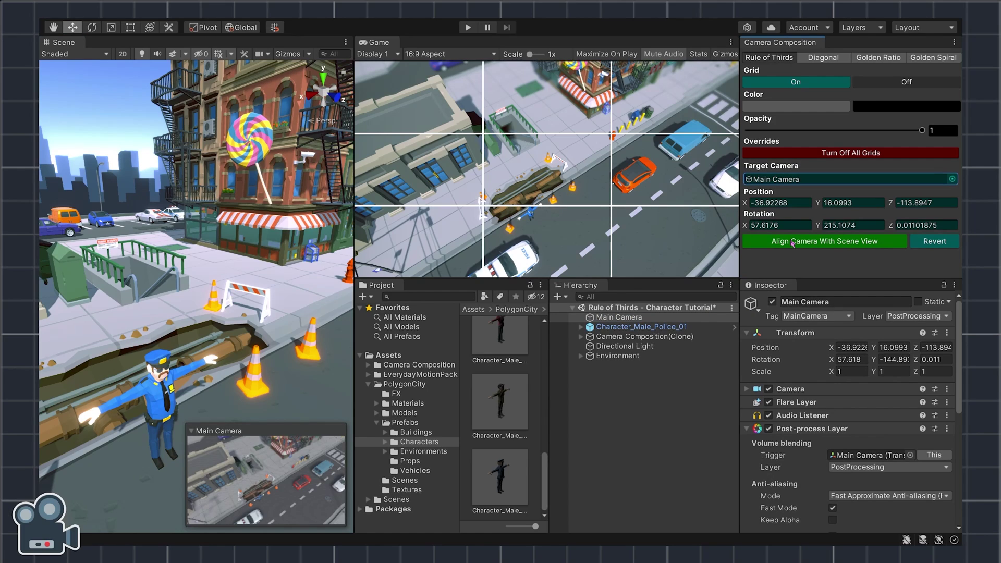
pyautogui.click(793, 242)
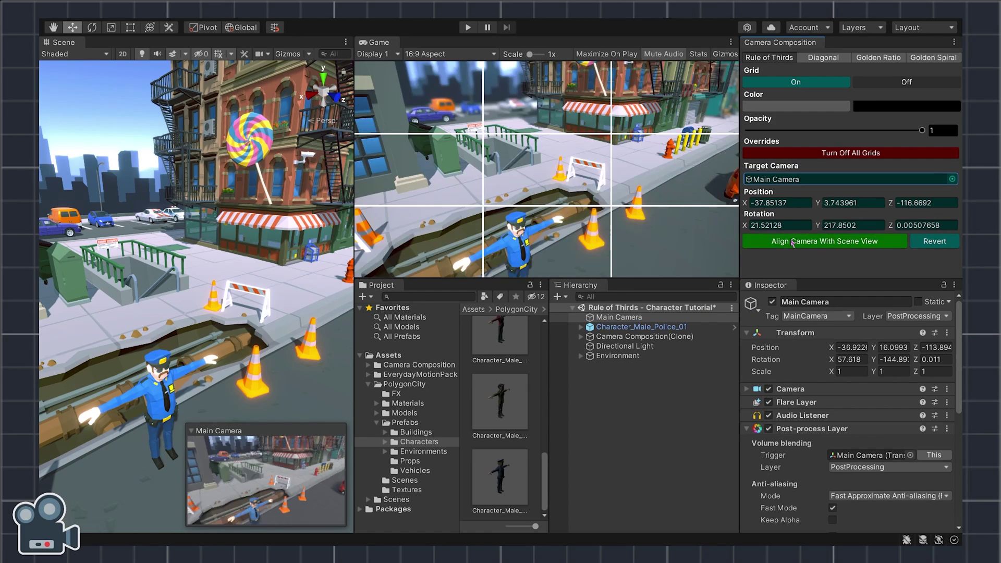
pyautogui.moveTo(141, 329); pyautogui.dragTo(193, 405, button='right')
pyautogui.click(189, 431)
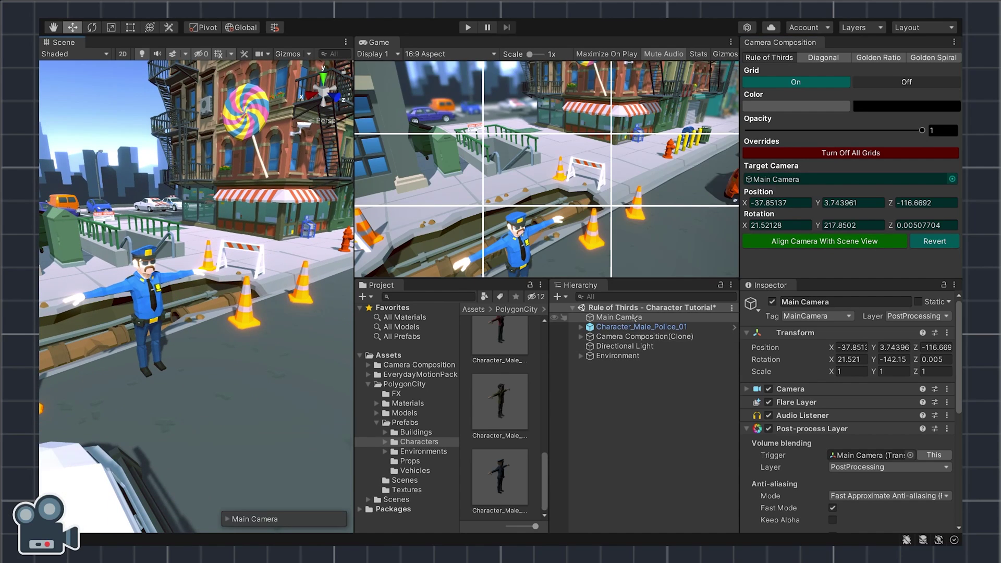
pyautogui.scroll(-5, 229, 315)
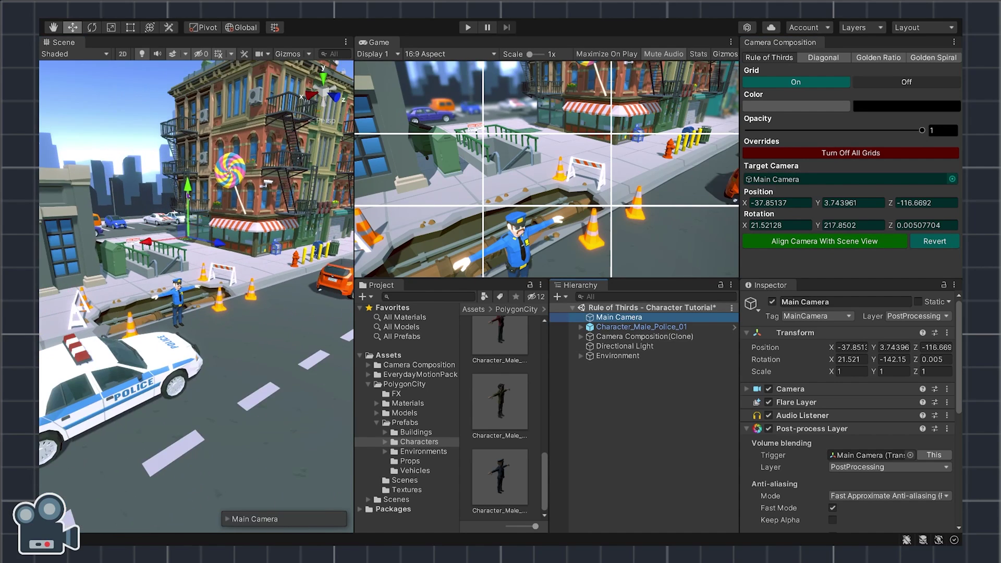
# - Lower, shift and turn the Main Camera to reframe the policeman against the buildings
pyautogui.moveTo(189, 188); pyautogui.dragTo(192, 284)
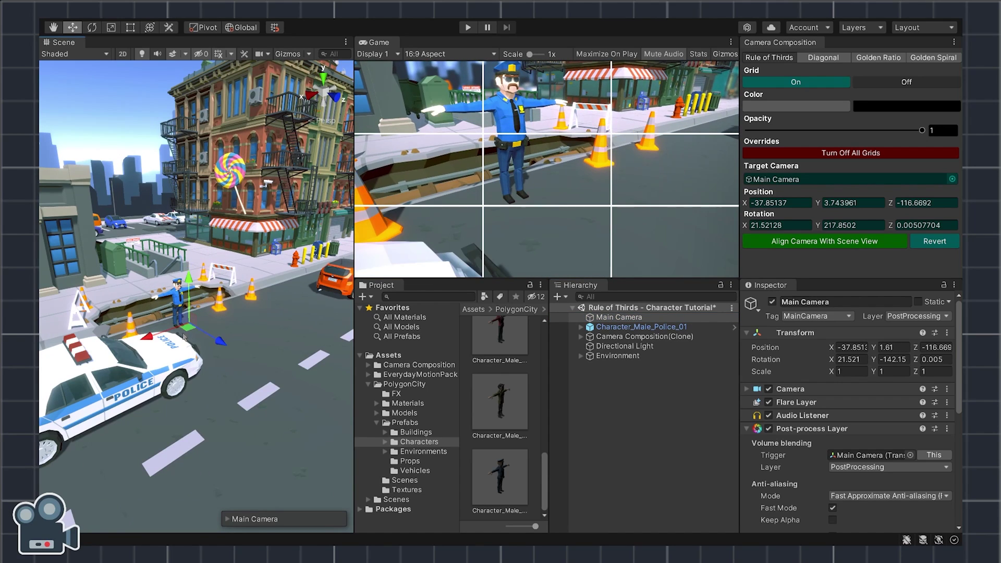
pyautogui.moveTo(184, 337); pyautogui.dragTo(200, 323)
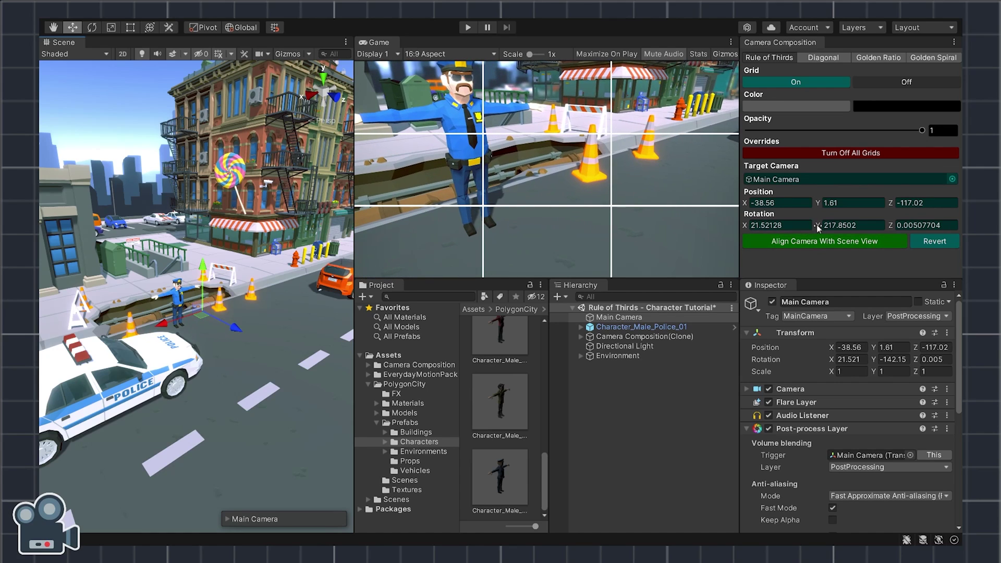
pyautogui.moveTo(818, 228); pyautogui.dragTo(885, 231)
pyautogui.moveTo(751, 234); pyautogui.dragTo(722, 225)
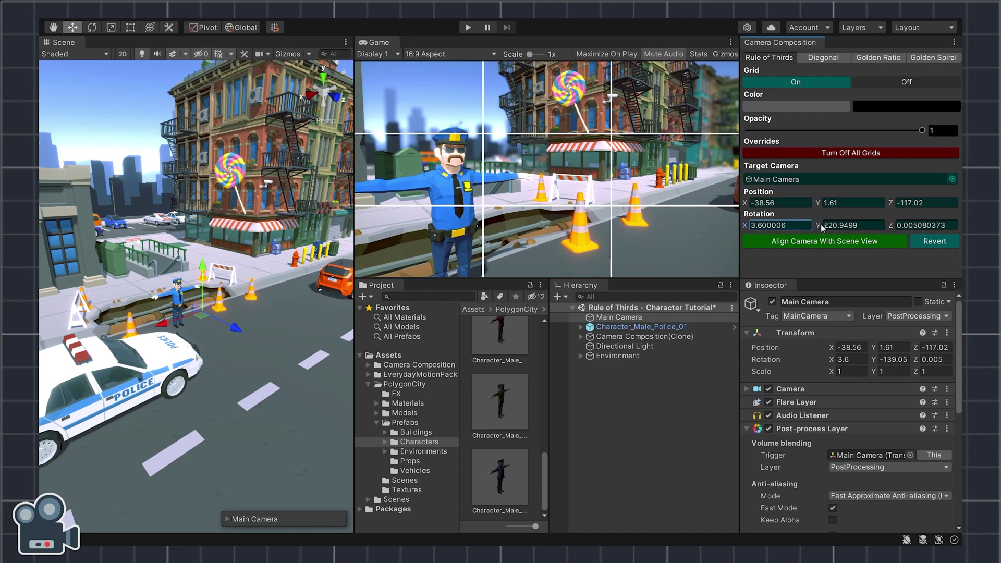
pyautogui.moveTo(822, 228); pyautogui.dragTo(757, 226)
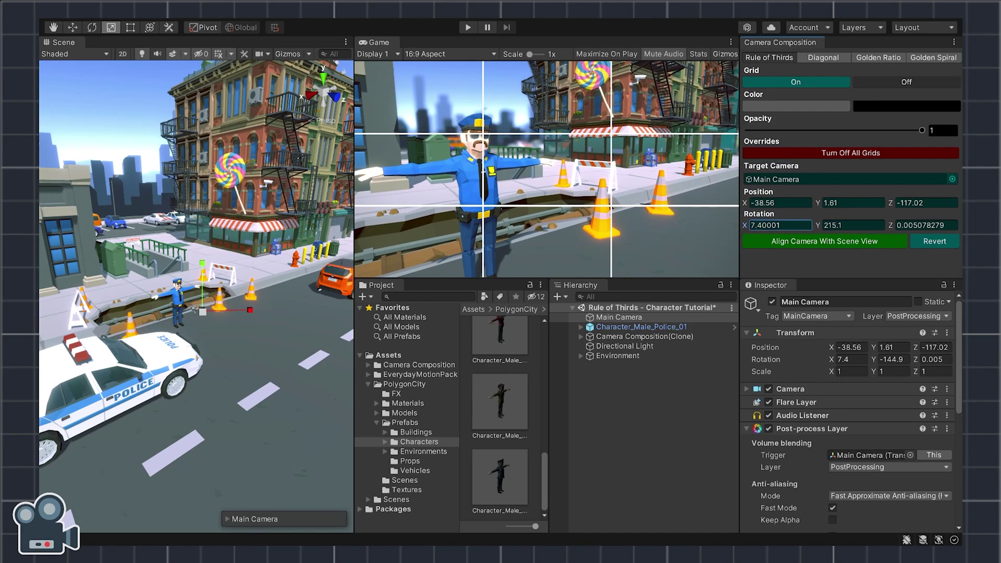
pyautogui.press('e')
pyautogui.moveTo(213, 340); pyautogui.dragTo(219, 318)
pyautogui.press('w')
# - Tilt the camera further down and bring it closer to the ground near the policeman
pyautogui.press('e')
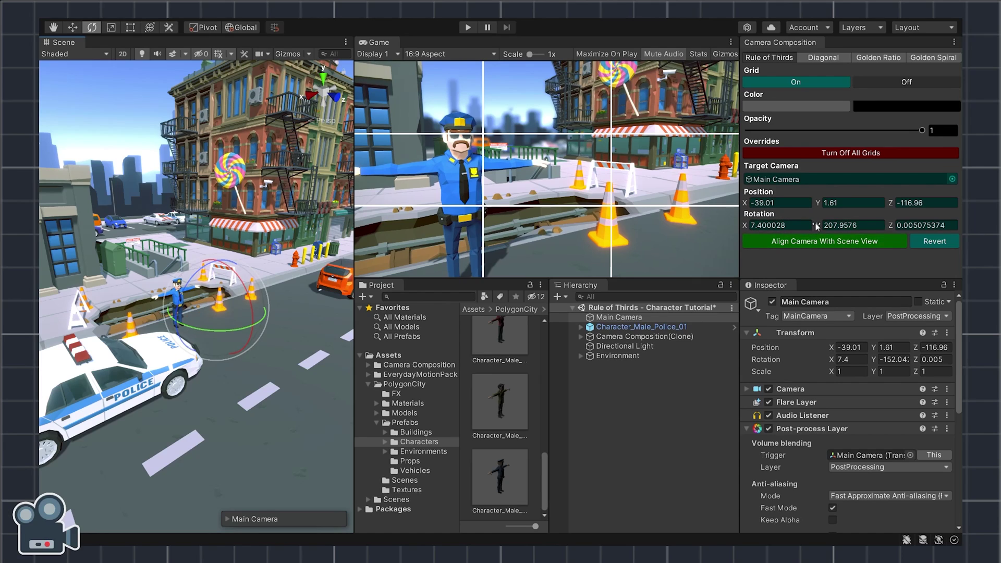
pyautogui.moveTo(751, 225); pyautogui.dragTo(617, 197)
pyautogui.press('w')
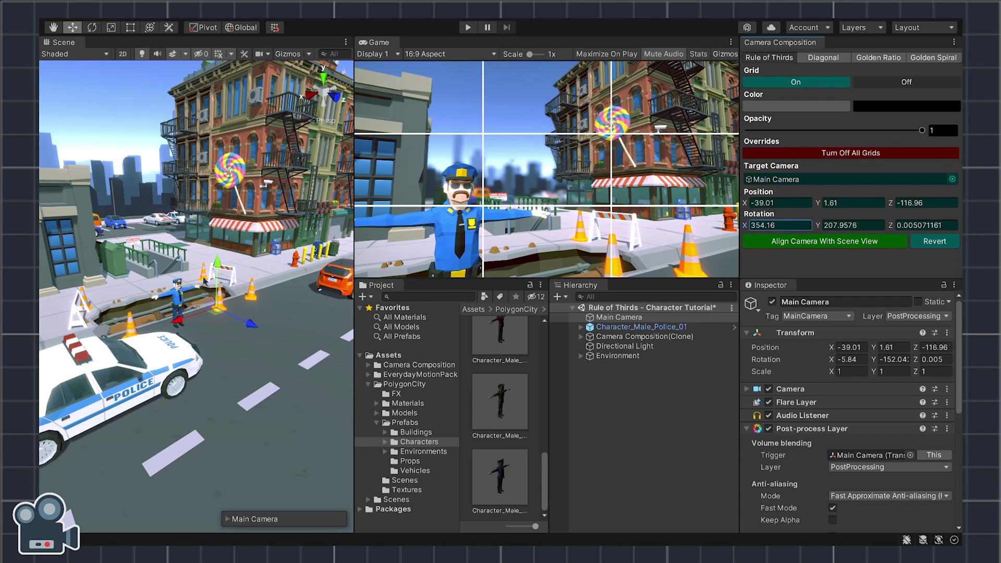
pyautogui.moveTo(216, 262); pyautogui.dragTo(213, 278)
pyautogui.moveTo(215, 331); pyautogui.dragTo(187, 338)
pyautogui.click(177, 312)
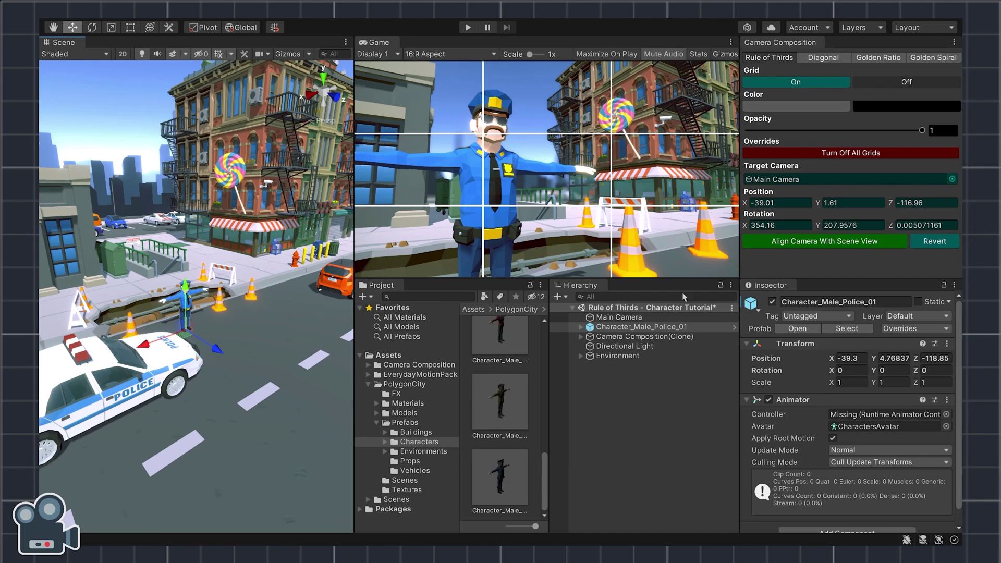
# - Fine-tune the camera's height and position and roll it to 9.25° on the policeman
pyautogui.click(619, 317)
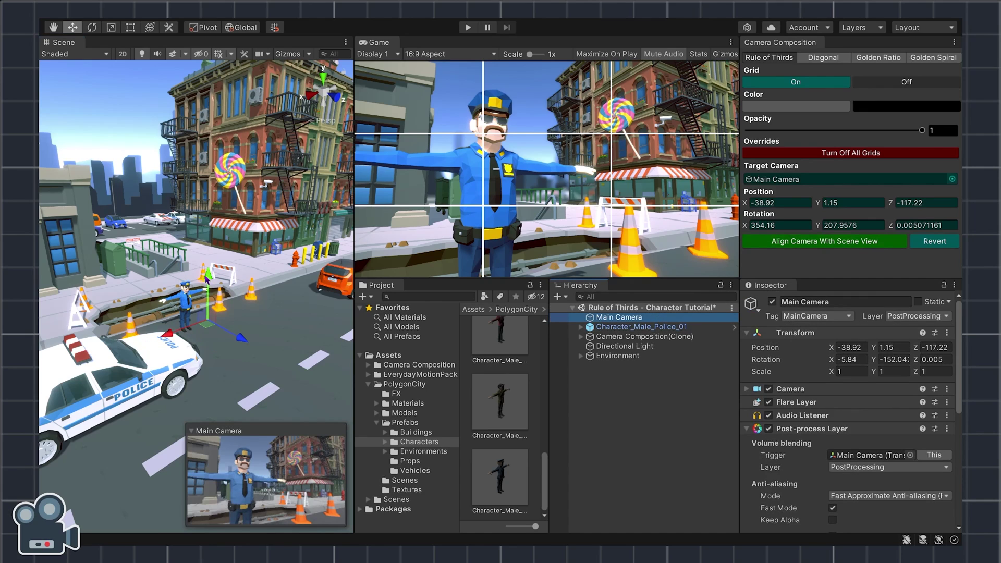
pyautogui.moveTo(207, 284); pyautogui.dragTo(208, 280)
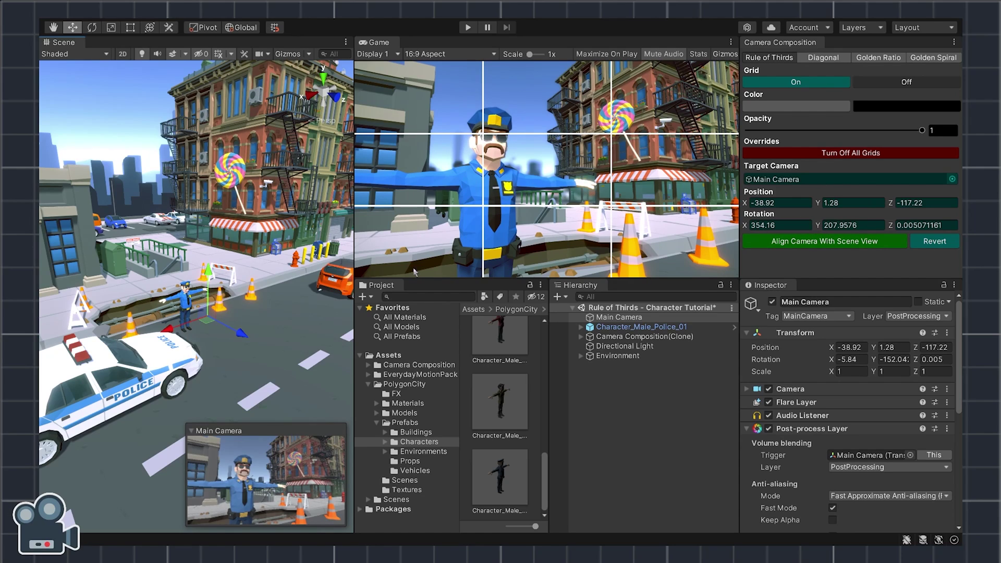
pyautogui.moveTo(193, 329); pyautogui.dragTo(221, 328)
pyautogui.moveTo(223, 280); pyautogui.dragTo(220, 284)
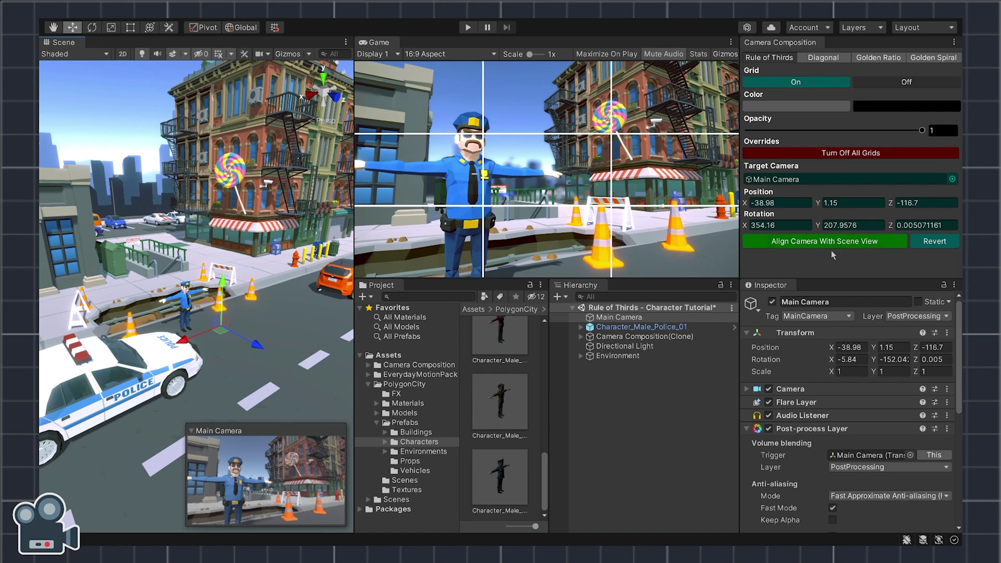
pyautogui.moveTo(892, 226); pyautogui.dragTo(956, 216)
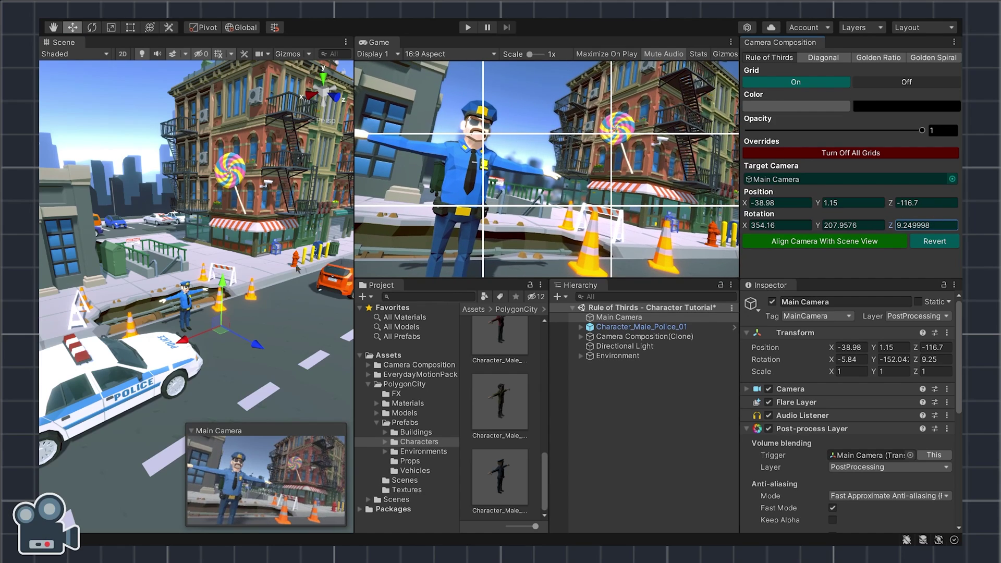
pyautogui.moveTo(224, 295); pyautogui.dragTo(223, 288)
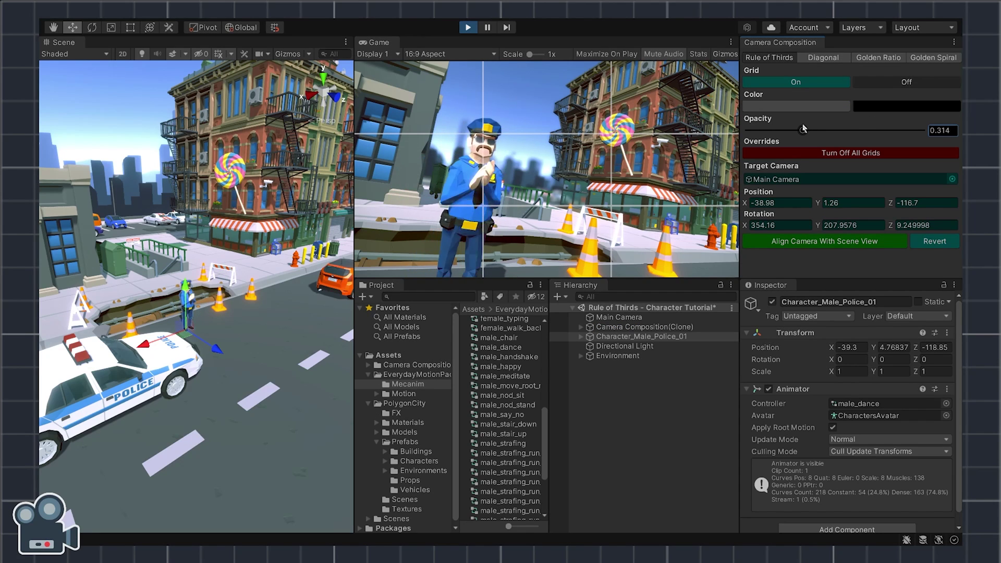
# - Raise the rule-of-thirds grid opacity to 1 while the policeman dances in play mode
pyautogui.moveTo(803, 128)
pyautogui.mouseDown()
pyautogui.moveTo(920, 129)
pyautogui.moveTo(743, 133)
pyautogui.moveTo(809, 136)
pyautogui.mouseUp()
pyautogui.moveTo(829, 139); pyautogui.dragTo(920, 137)
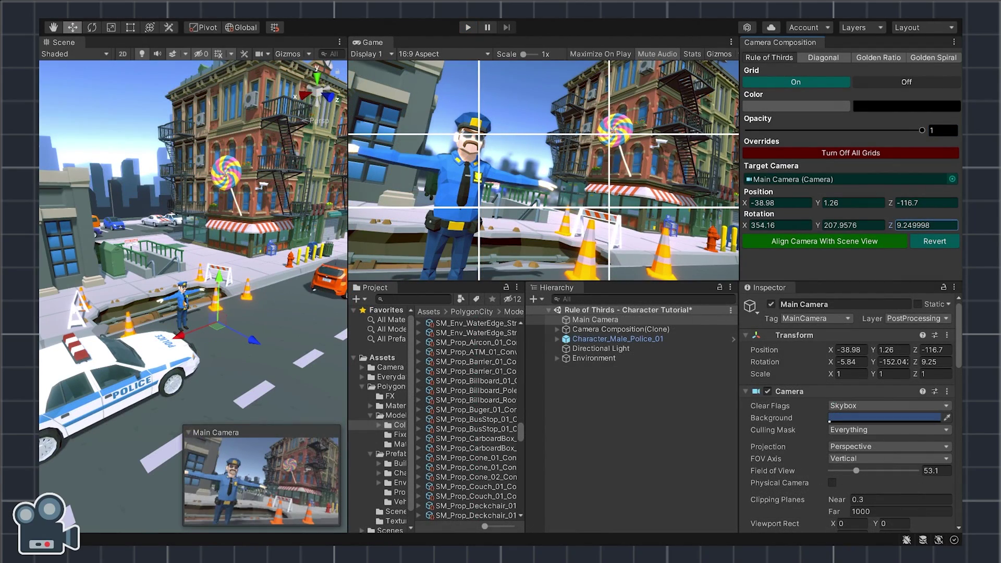
pyautogui.click(618, 339)
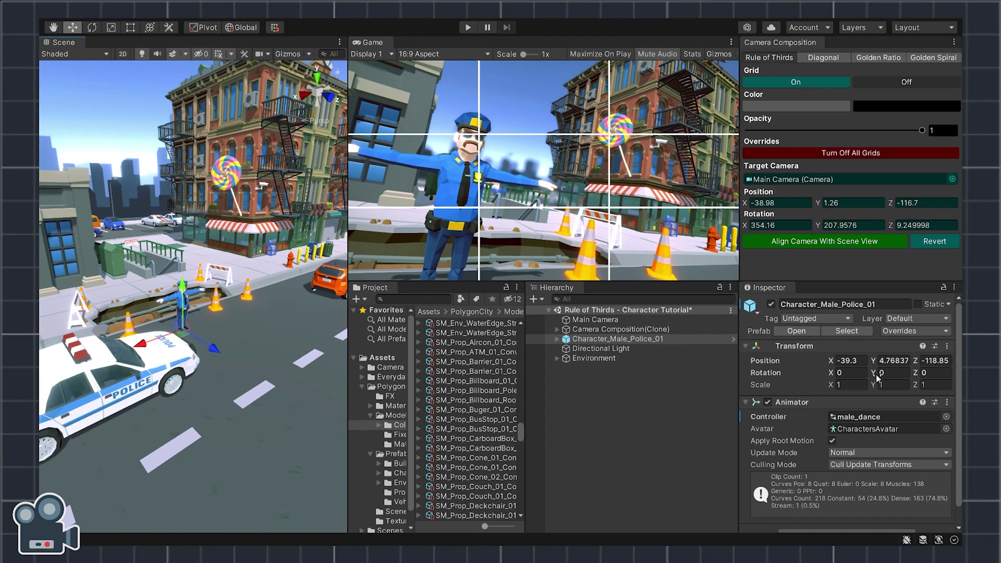
# - Turn the policeman slightly, then move the Main Camera closer and roll it to about 11.4
pyautogui.moveTo(874, 373); pyautogui.dragTo(805, 360)
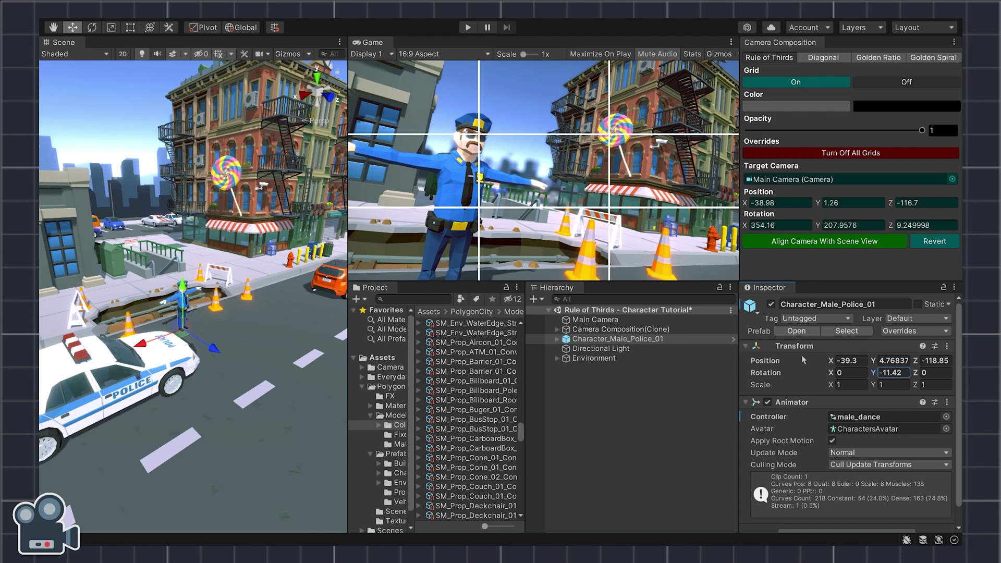
pyautogui.click(603, 321)
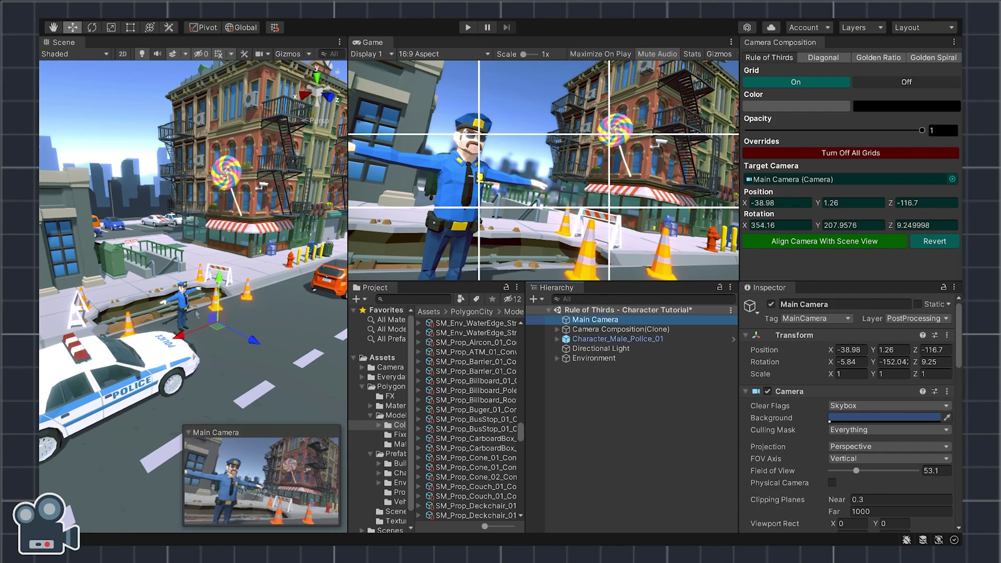
pyautogui.moveTo(218, 331); pyautogui.dragTo(208, 325)
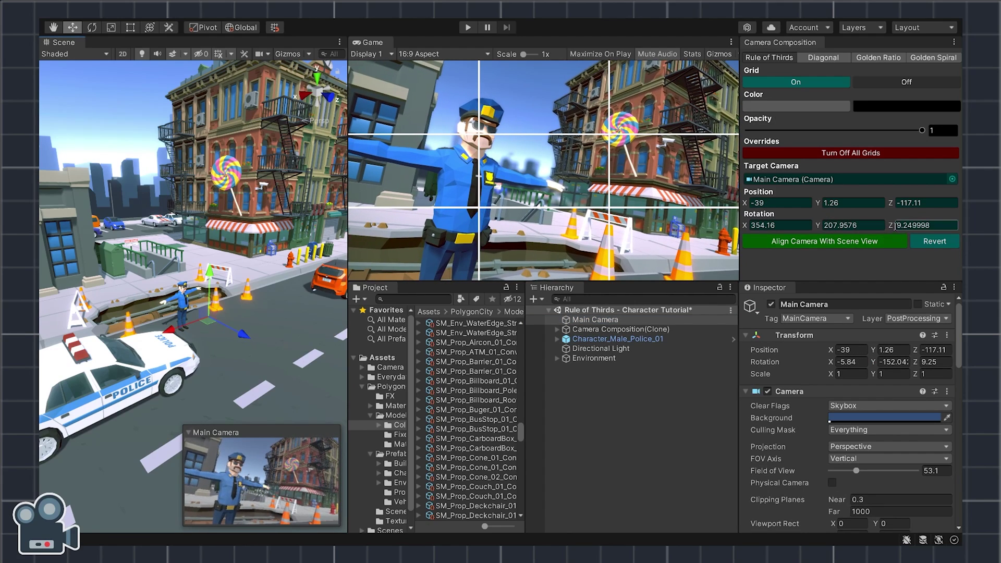
pyautogui.moveTo(894, 229); pyautogui.dragTo(933, 227)
pyautogui.click(933, 228)
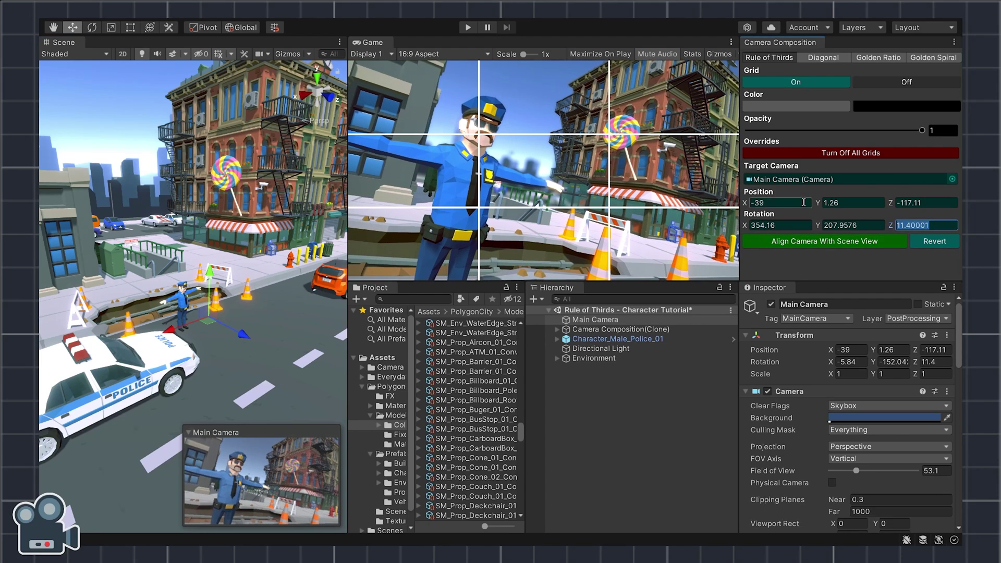
# - Set the Main Camera's Position Y to 1.35
pyautogui.click(846, 203)
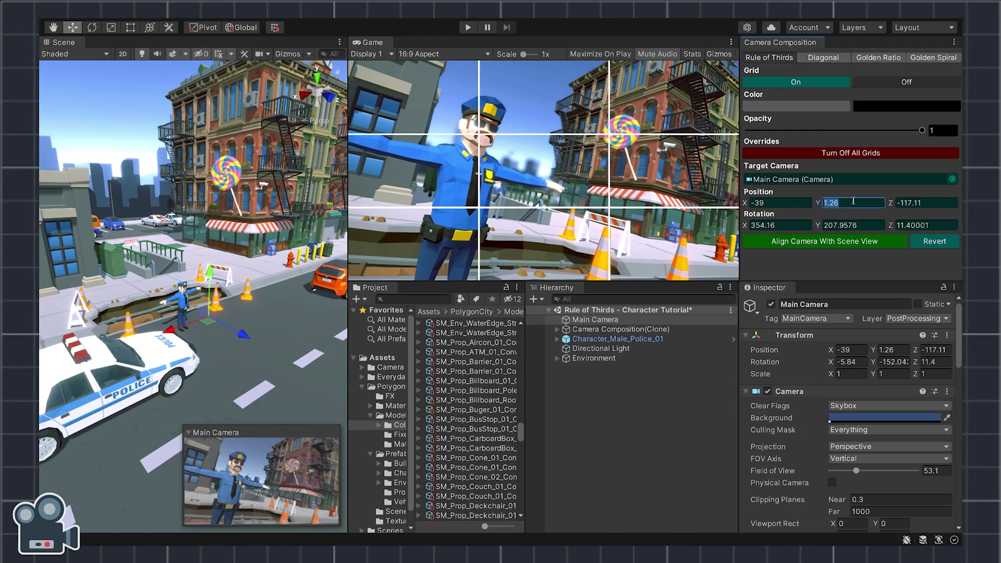
pyautogui.click(854, 202)
pyautogui.press('BackSpace')
pyautogui.press('BackSpace')
pyautogui.write('3')
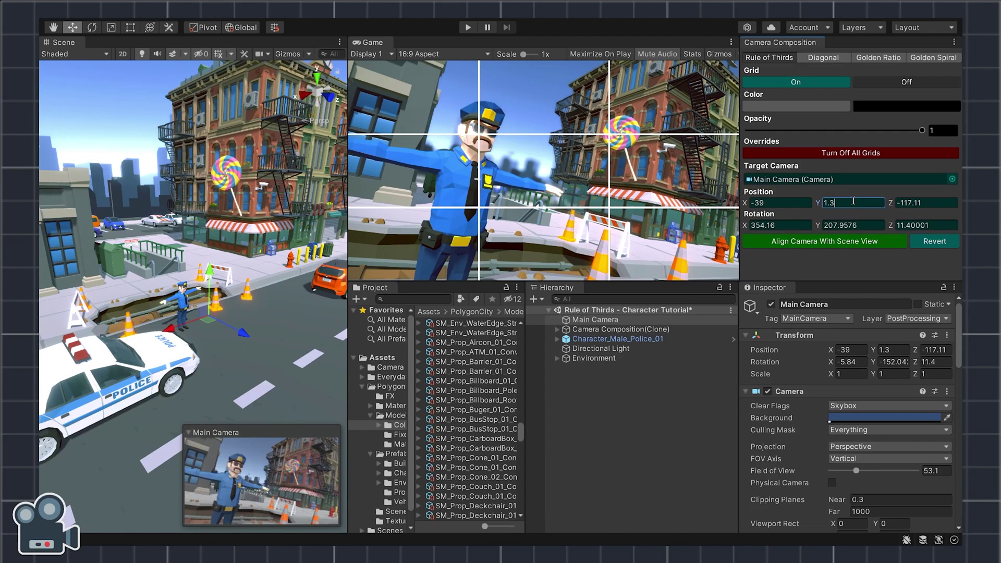
pyautogui.press('BackSpace')
pyautogui.write('4')
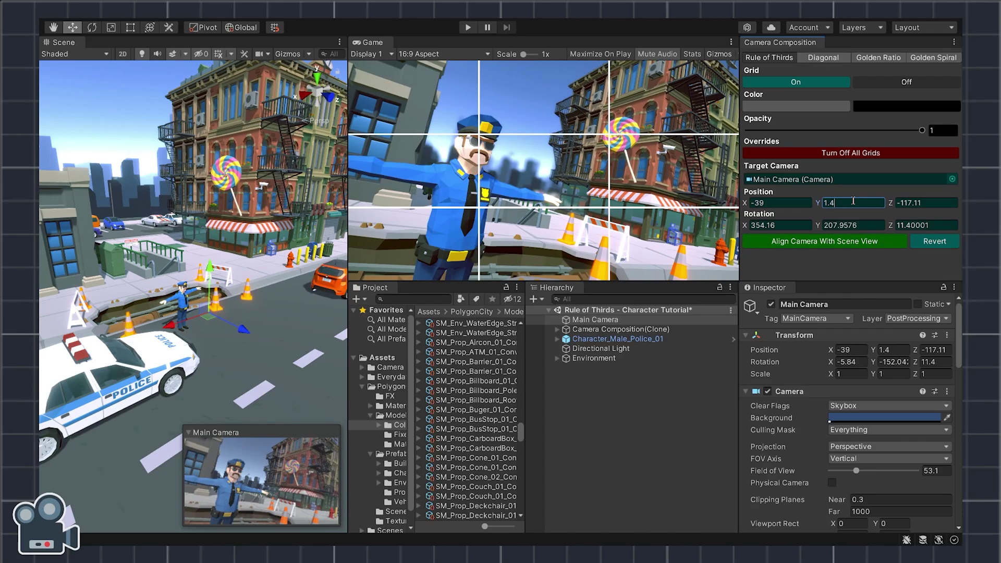
pyautogui.press('BackSpace')
pyautogui.write('35')
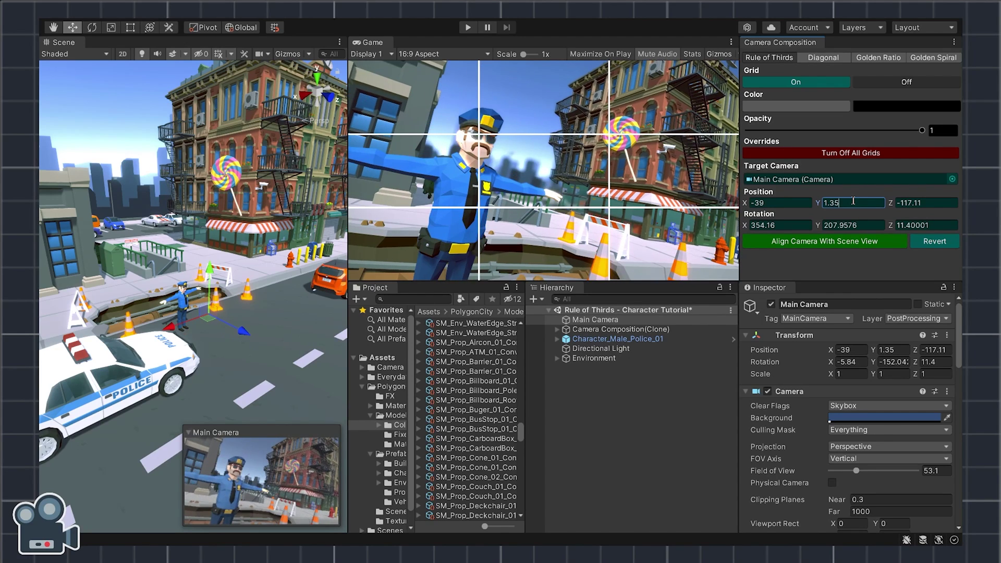
# - Nudge the camera, roll it to 13.93, and start Play mode to watch the dance
pyautogui.moveTo(212, 330); pyautogui.dragTo(211, 323)
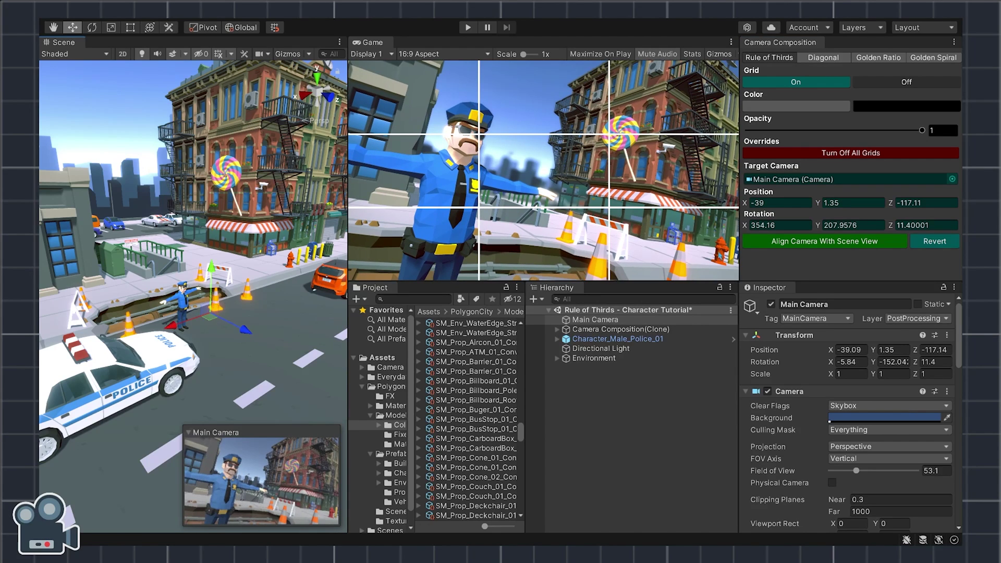
pyautogui.click(890, 226)
pyautogui.moveTo(890, 227); pyautogui.dragTo(904, 227)
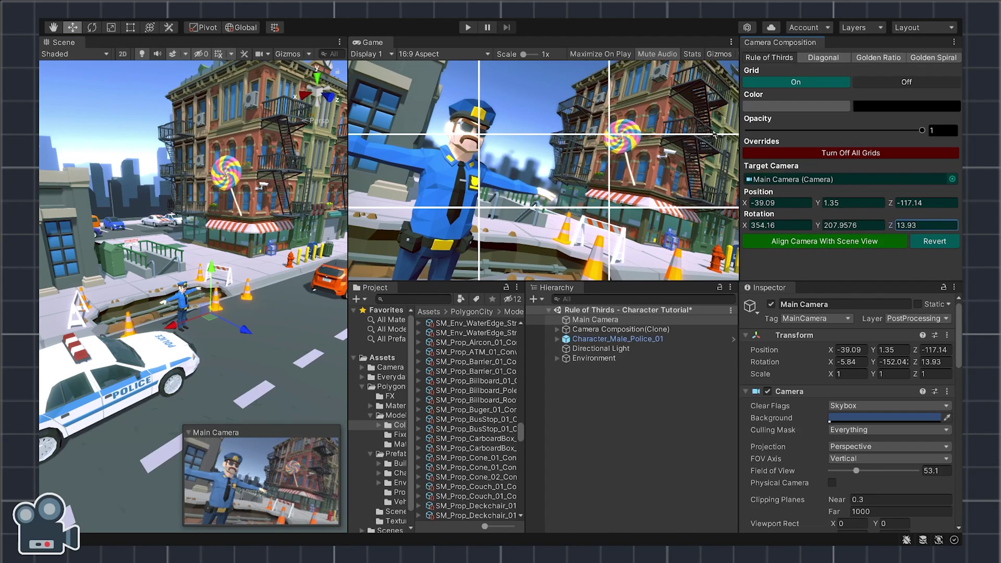
pyautogui.click(468, 27)
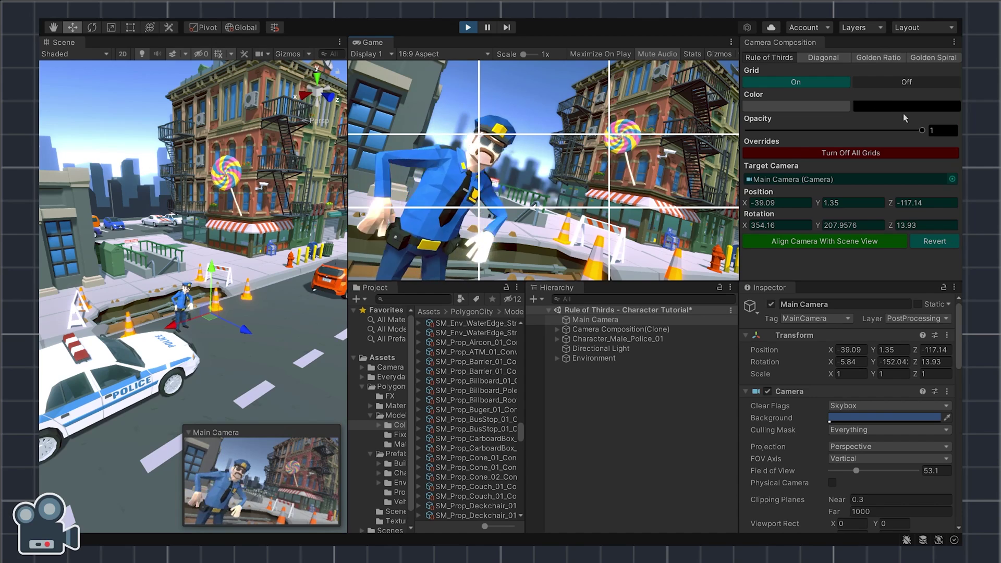
# - Fade the grid to half opacity, make its lines black, turn it off, then view the store's Rule of Thirds image
pyautogui.moveTo(922, 130); pyautogui.dragTo(947, 121)
pyautogui.click(874, 104)
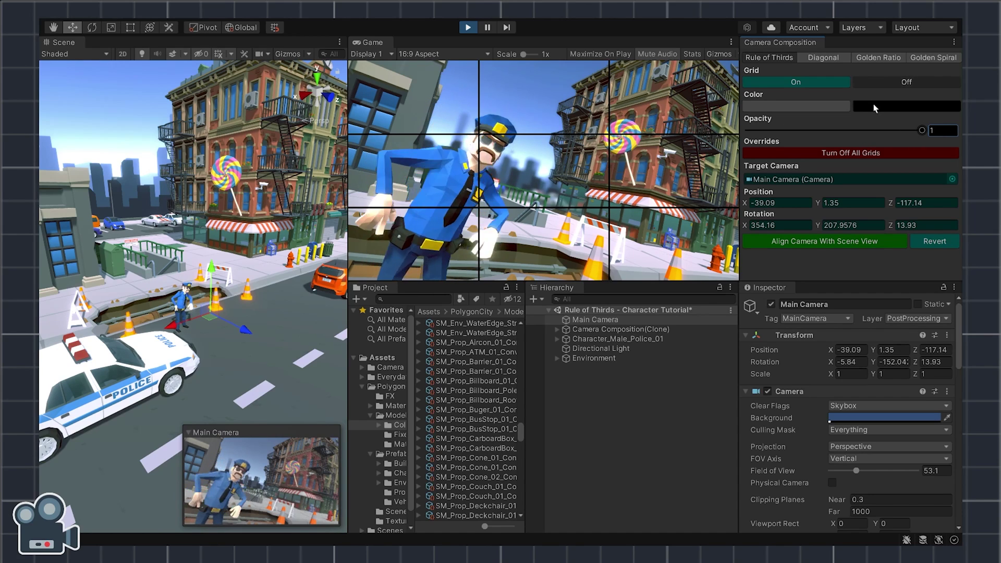
pyautogui.click(940, 82)
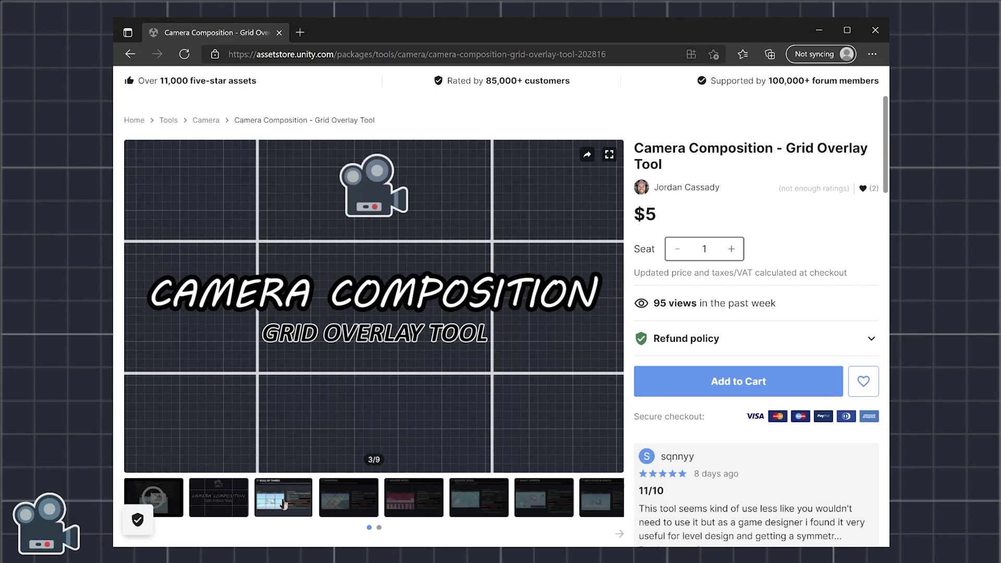
pyautogui.click(283, 504)
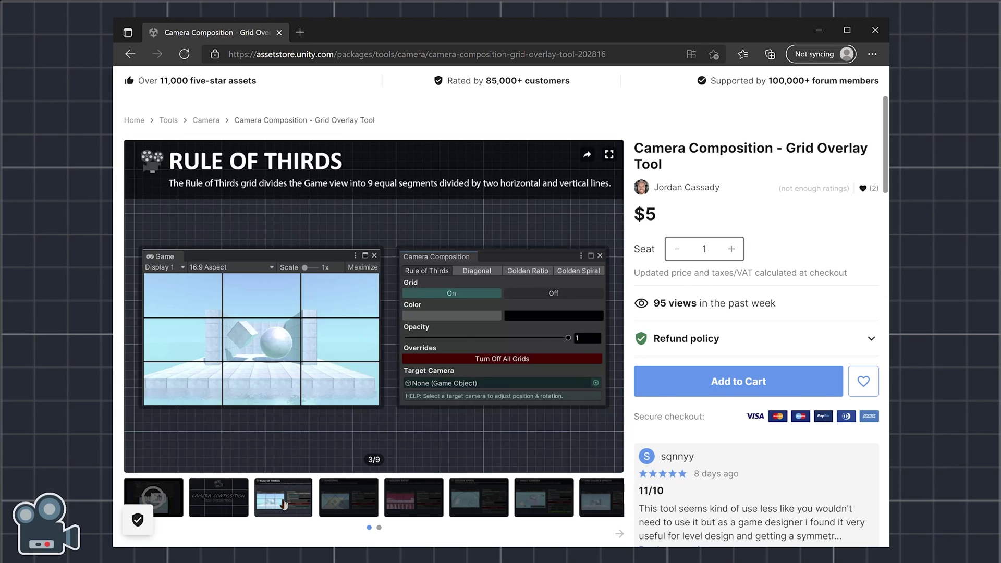
# - Page through the Diagonal, Golden Ratio, Golden Spiral, Target Camera and Grid Color & Opacity images
pyautogui.click(356, 501)
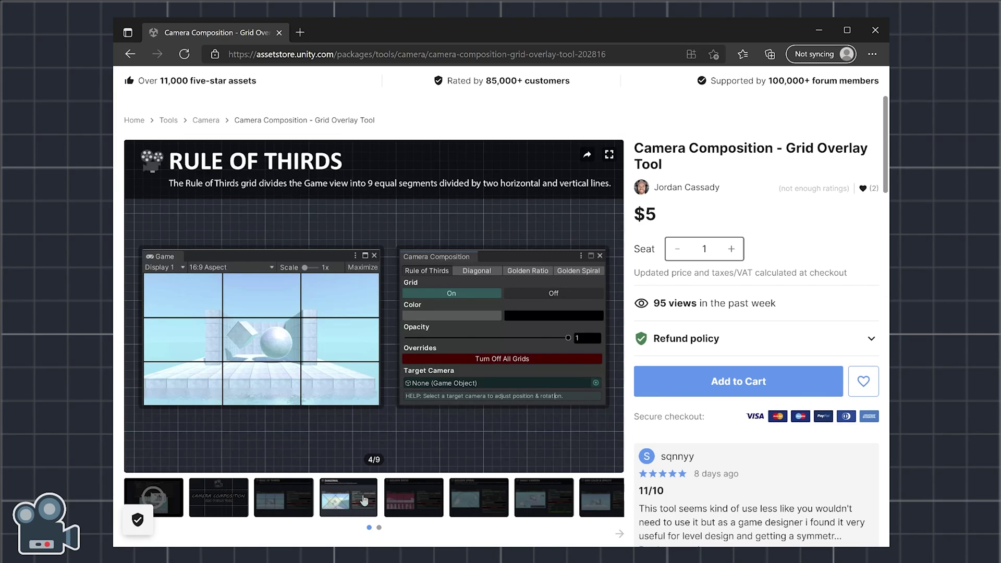
pyautogui.click(417, 501)
pyautogui.click(483, 505)
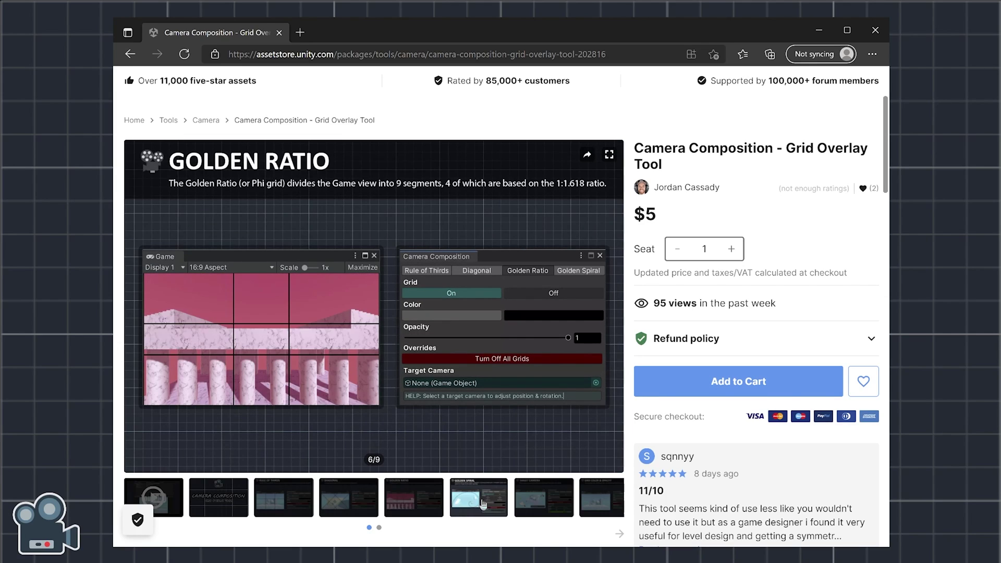
pyautogui.click(555, 503)
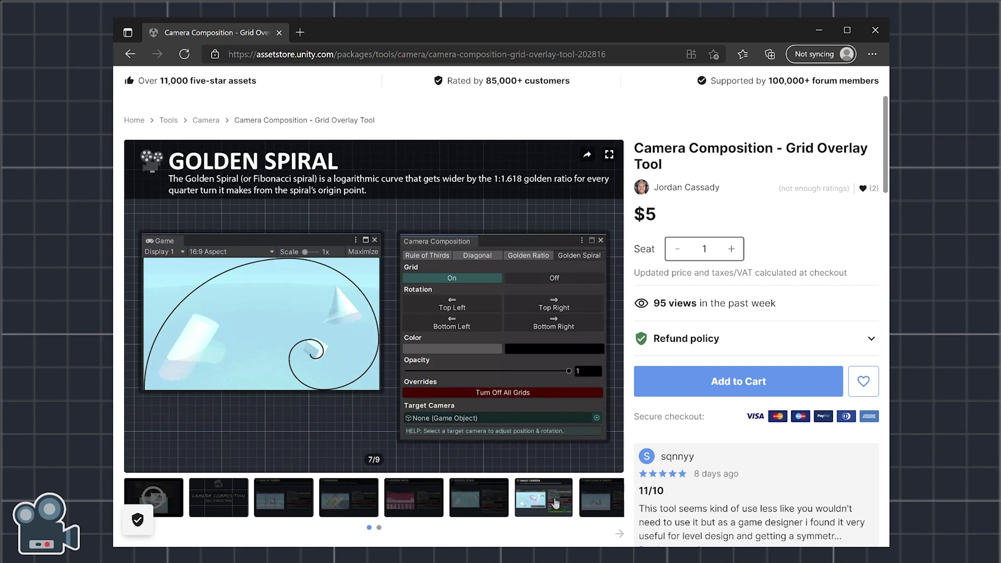
pyautogui.click(603, 504)
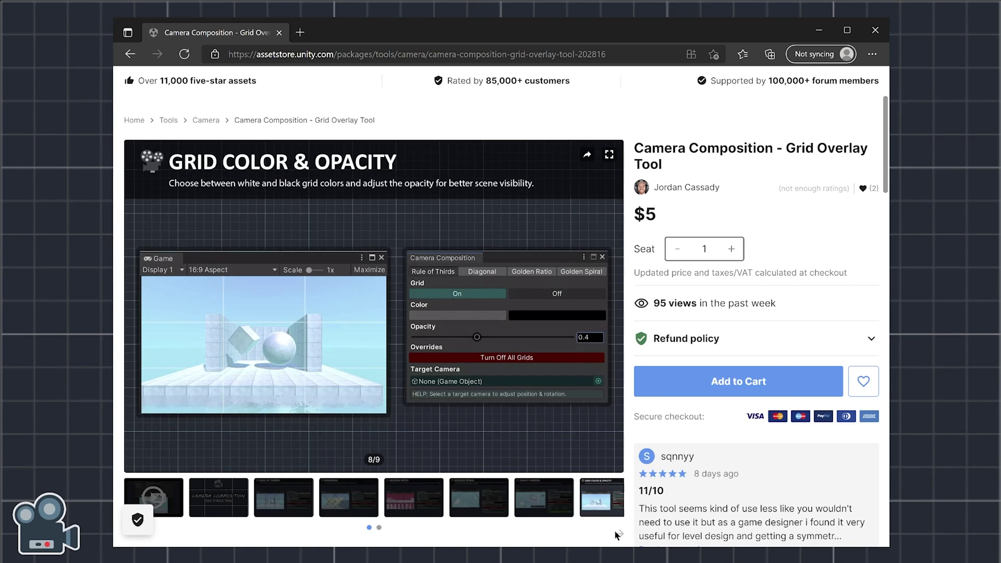
pyautogui.click(619, 534)
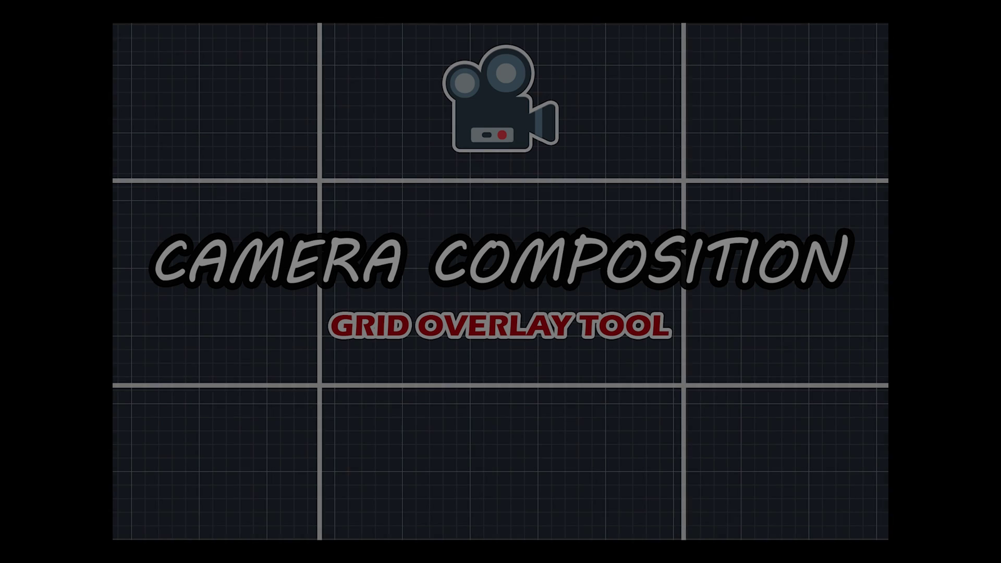